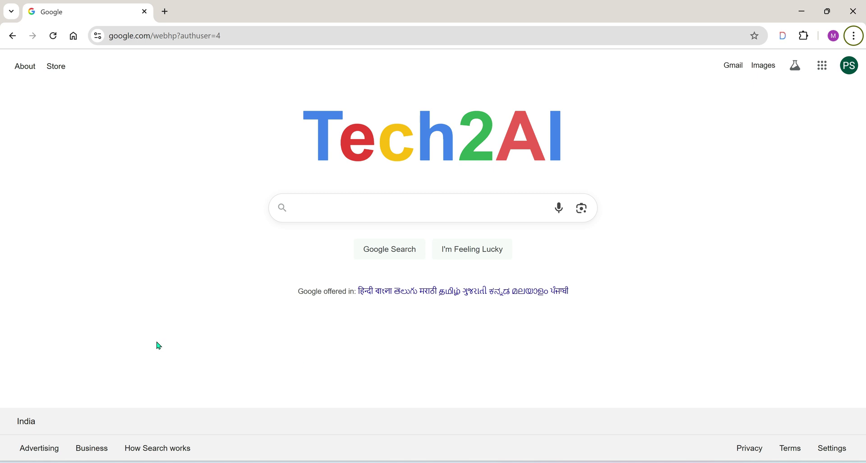
Step: Search Google for 'Gemini Veo 3' and open the gemini.google Veo 3 overview page
{"action": "left_click", "coordinate": [323, 214]}
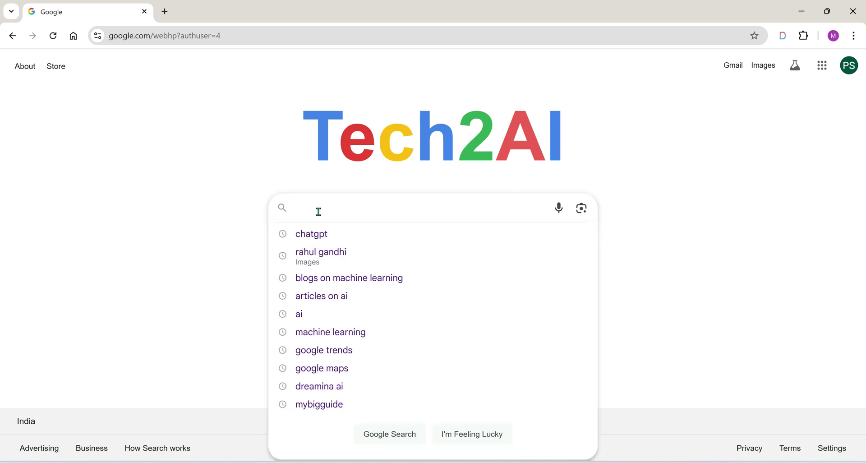
{"action": "type", "text": "Gemini Veo 3"}
{"action": "left_click", "coordinate": [395, 238]}
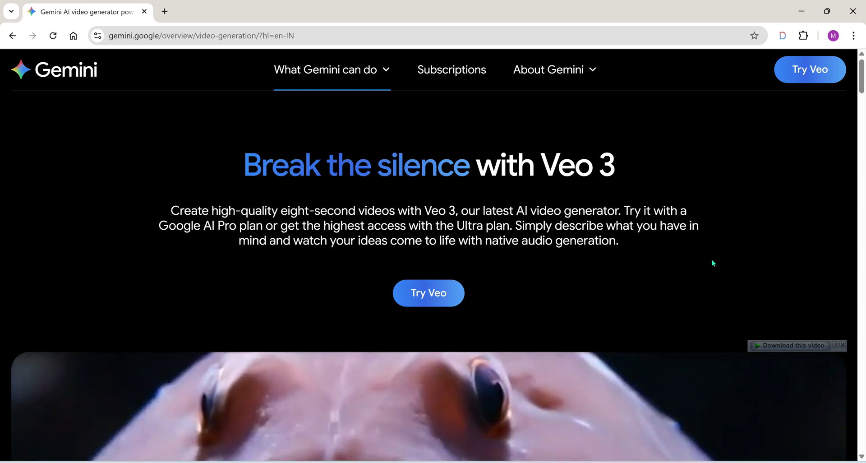
Step: Open Gemini's Subscriptions page and scroll through the Free and Google AI Pro plan cards
{"action": "left_click", "coordinate": [429, 292]}
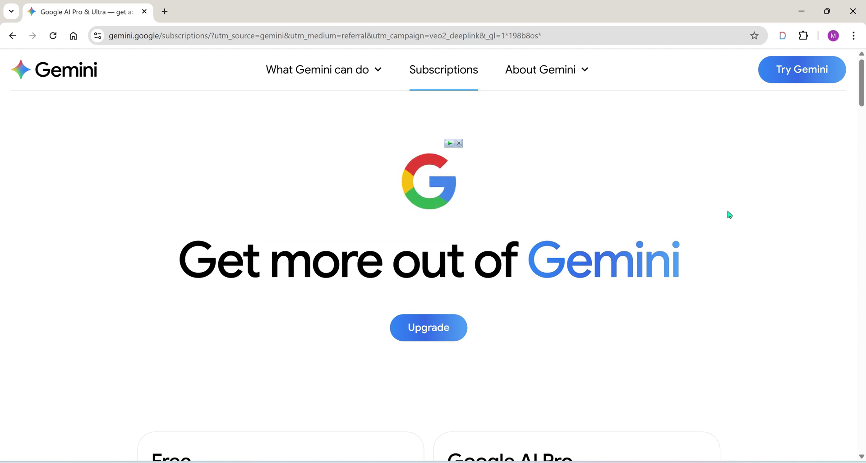
{"action": "mouse_move", "coordinate": [863, 88]}
{"action": "left_mouse_down"}
{"action": "mouse_move", "coordinate": [864, 141]}
{"action": "mouse_move", "coordinate": [863, 130]}
{"action": "left_mouse_up"}
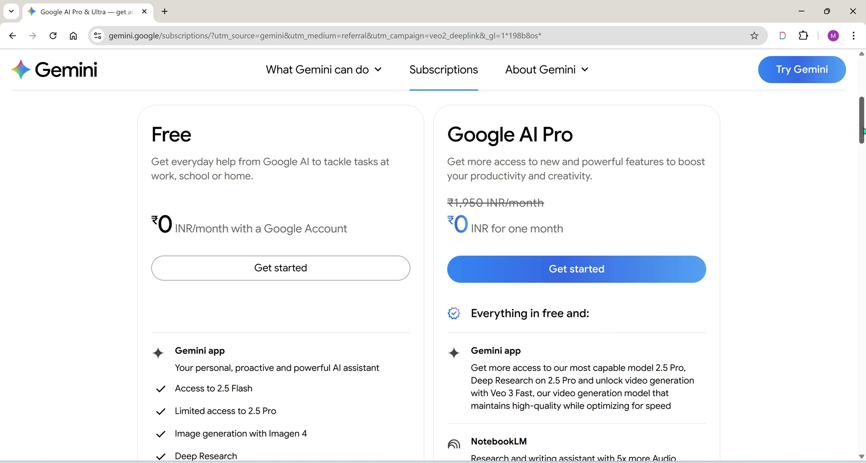
{"action": "left_click_drag", "start_coordinate": [863, 133], "coordinate": [862, 154]}
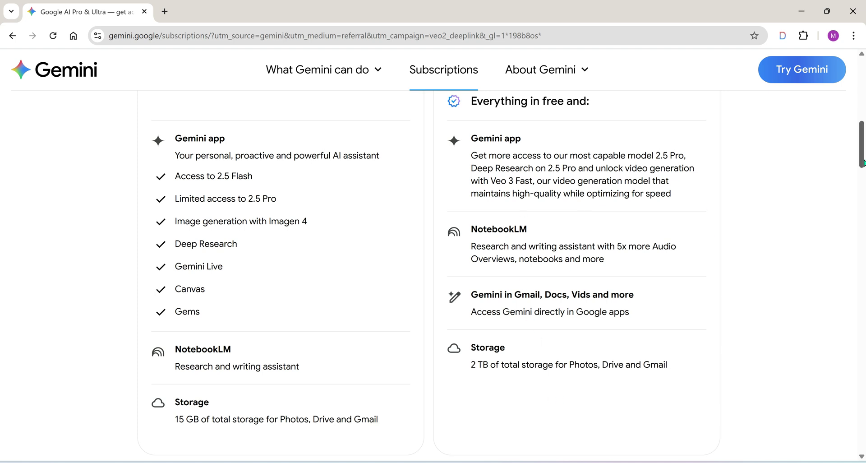
{"action": "mouse_move", "coordinate": [862, 163]}
{"action": "left_mouse_down"}
{"action": "mouse_move", "coordinate": [862, 189]}
{"action": "mouse_move", "coordinate": [862, 131]}
{"action": "left_mouse_up"}
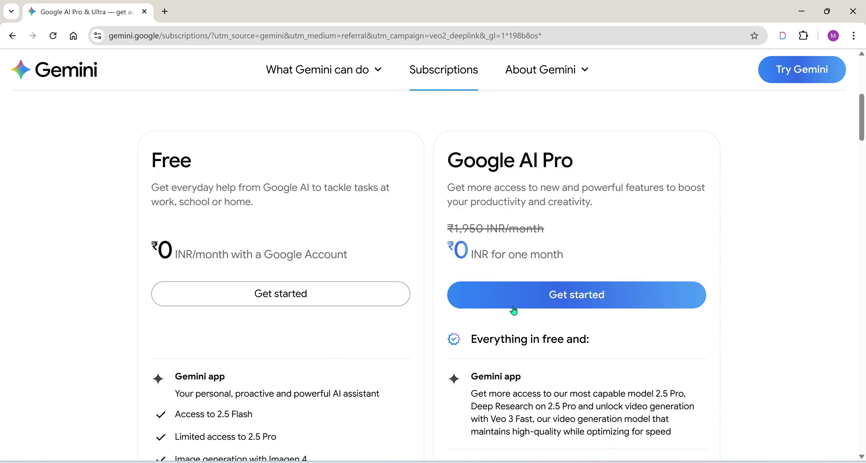
Step: Subscribe to the ₹0 one-month Google AI Pro trial, paying with UPI by QR code
{"action": "left_click", "coordinate": [578, 297]}
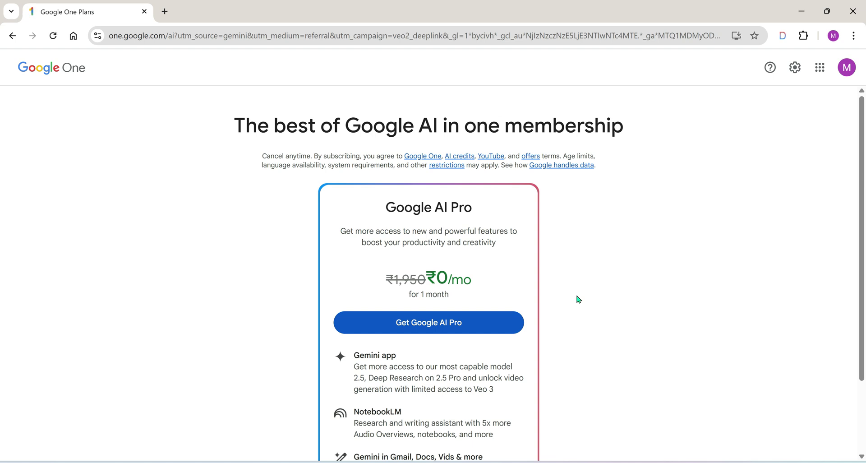
{"action": "scroll", "coordinate": [578, 299], "scroll_direction": "down", "scroll_amount": 2}
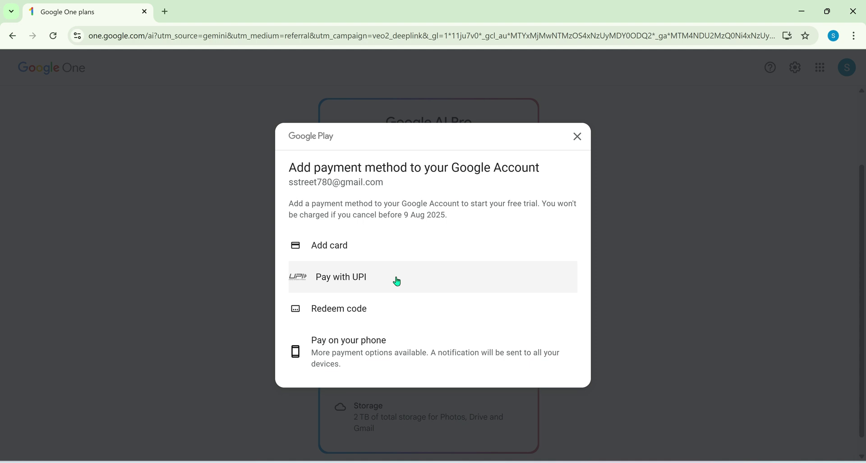
{"action": "left_click", "coordinate": [370, 278]}
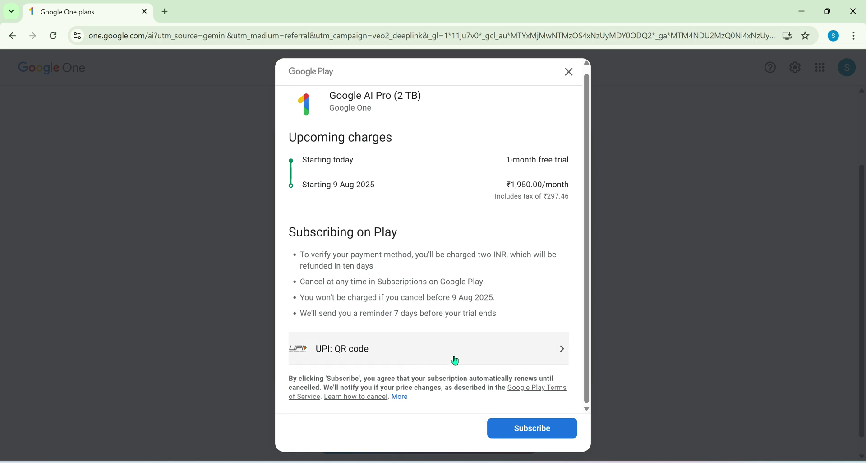
{"action": "left_click", "coordinate": [533, 428]}
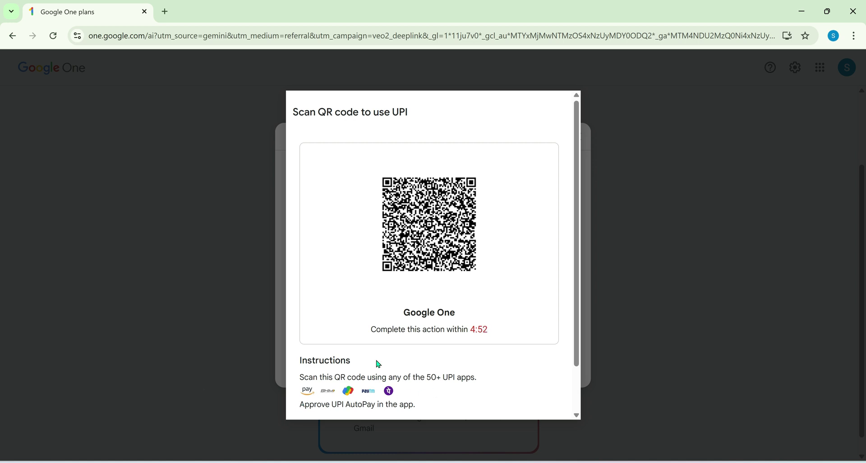
{"action": "left_click", "coordinate": [785, 299]}
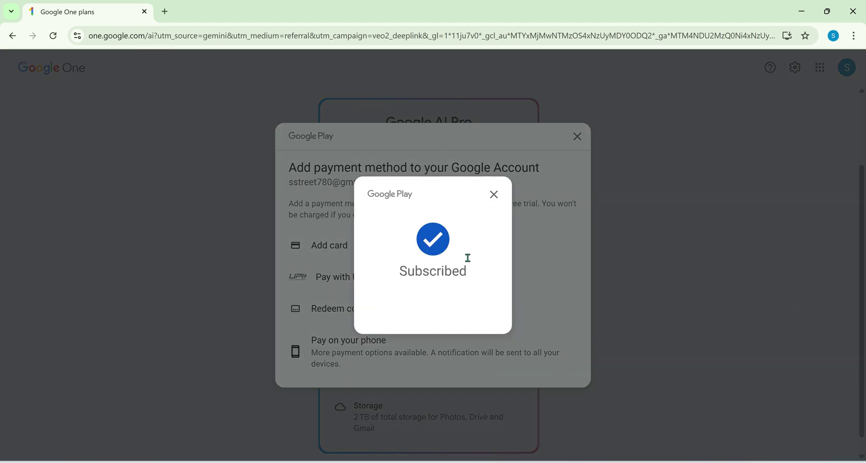
{"action": "left_click", "coordinate": [494, 194]}
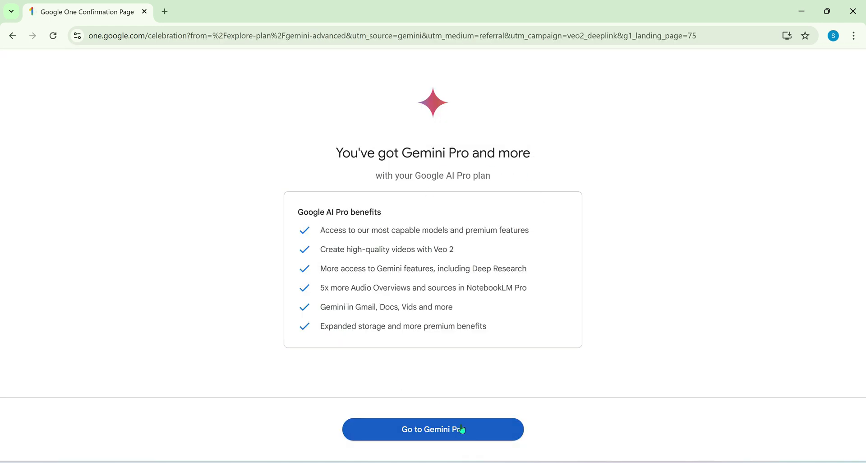
Step: Go to Gemini Pro, enable Veo 3 Video mode, and bring the Word prompts document forward
{"action": "left_click", "coordinate": [442, 431]}
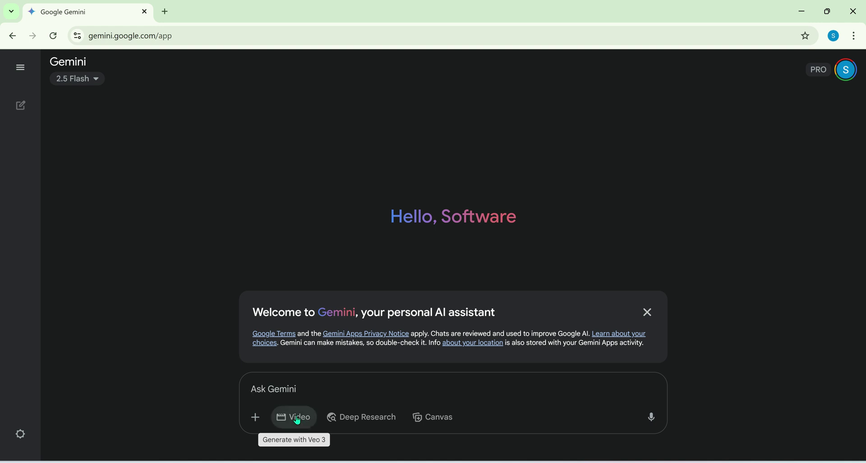
{"action": "left_click", "coordinate": [297, 420]}
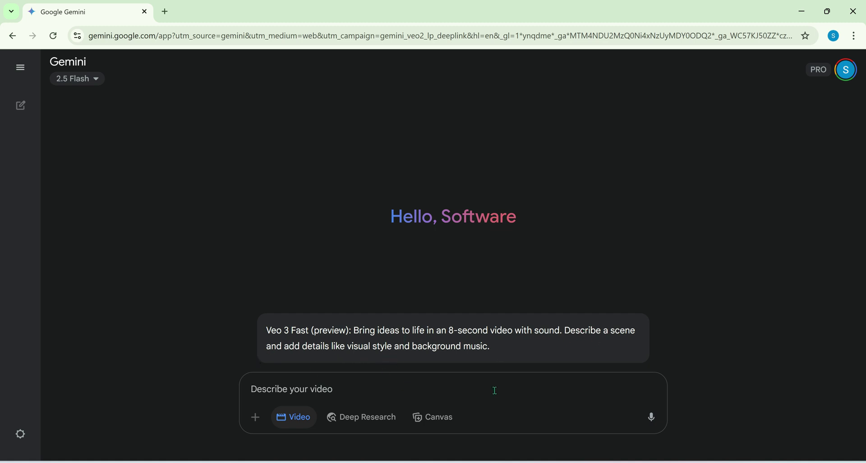
{"action": "left_click", "coordinate": [557, 415]}
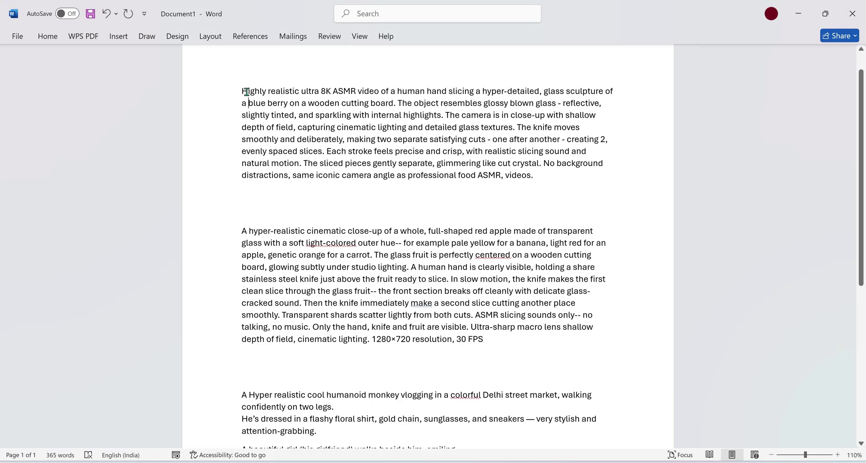
Step: Copy the glass blueberry prompt from Word into Gemini and generate the video
{"action": "left_click_drag", "start_coordinate": [240, 90], "coordinate": [558, 185]}
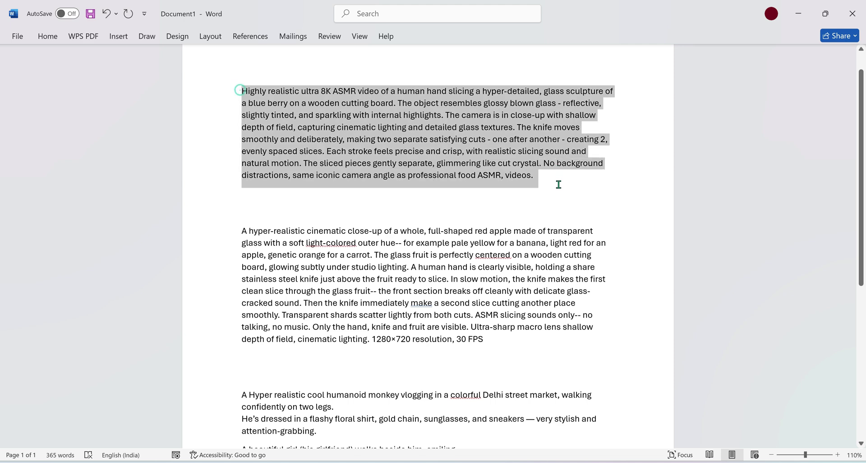
{"action": "key", "text": "ctrl+c"}
{"action": "key", "text": "alt+Tab"}
{"action": "key", "text": "ctrl+v"}
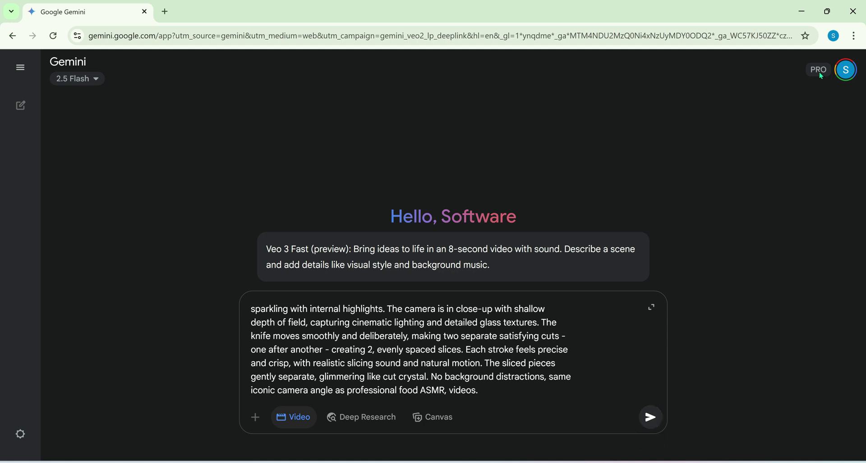
{"action": "left_click", "coordinate": [650, 417]}
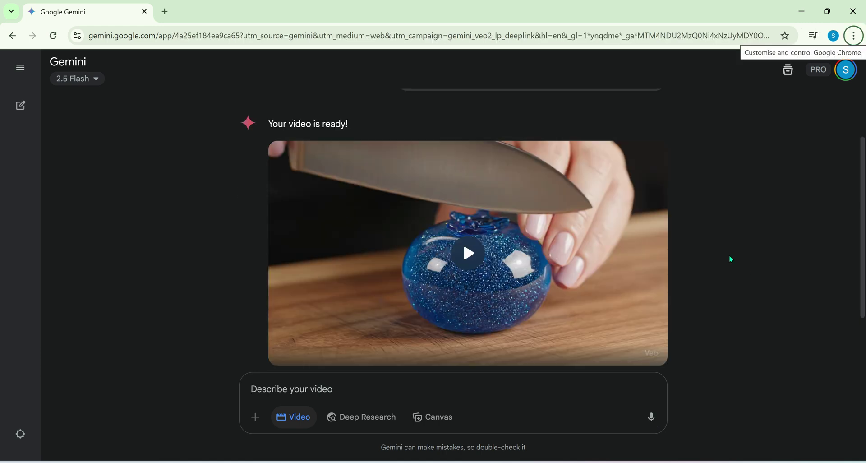
{"action": "mouse_move", "coordinate": [467, 253]}
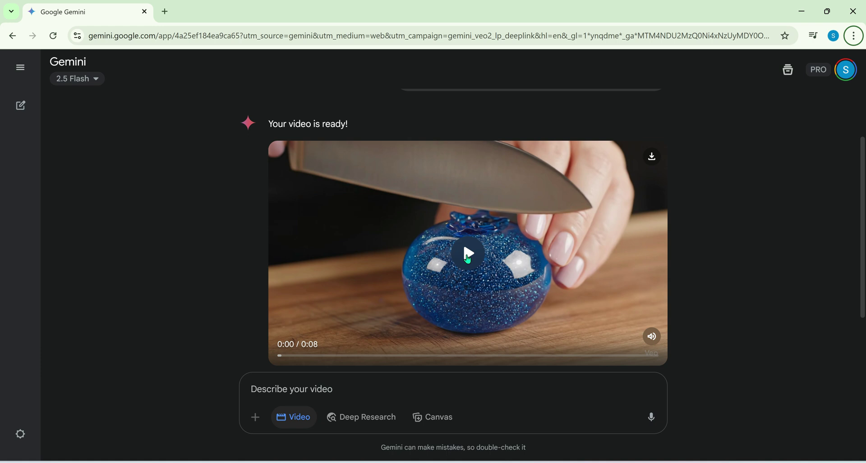
Step: Play and pause the blueberry slicing clip, then return to the Word prompts
{"action": "left_click", "coordinate": [467, 257]}
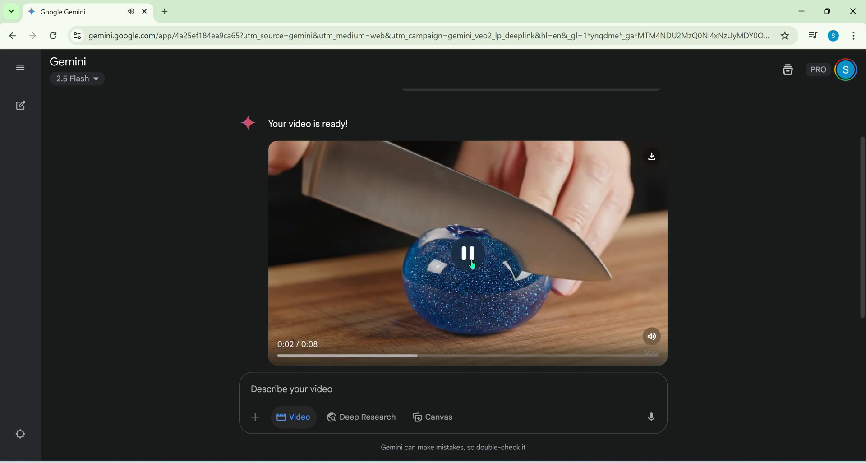
{"action": "left_click", "coordinate": [475, 270]}
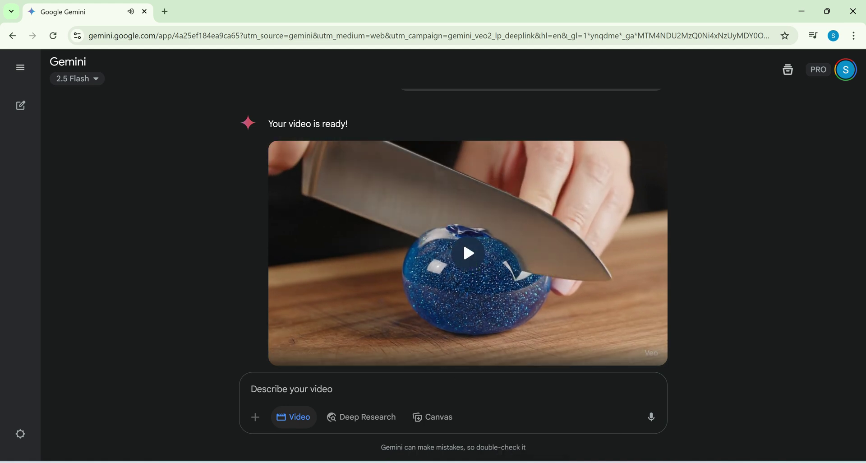
{"action": "key", "text": "alt+Tab"}
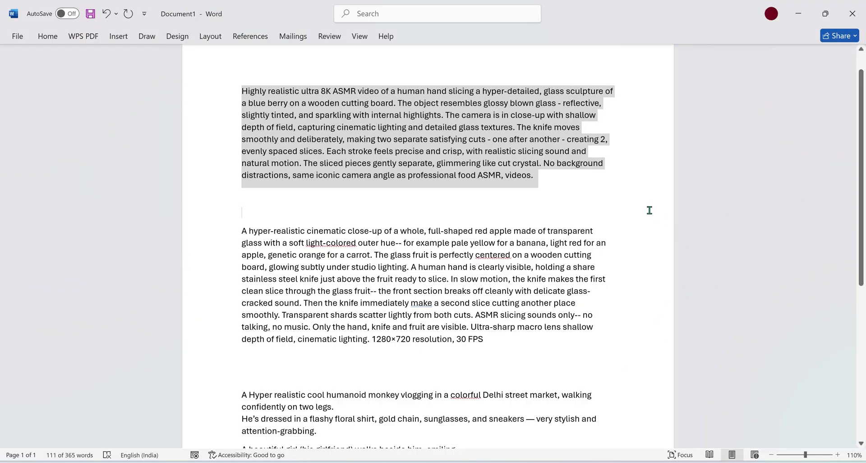
Step: Copy the chimp market-vlog prompt from Word into Gemini and generate the video
{"action": "left_click", "coordinate": [649, 209]}
{"action": "scroll", "coordinate": [412, 188], "scroll_direction": "down", "scroll_amount": 5}
{"action": "left_click_drag", "start_coordinate": [236, 190], "coordinate": [400, 380]}
{"action": "key", "text": "alt+Tab"}
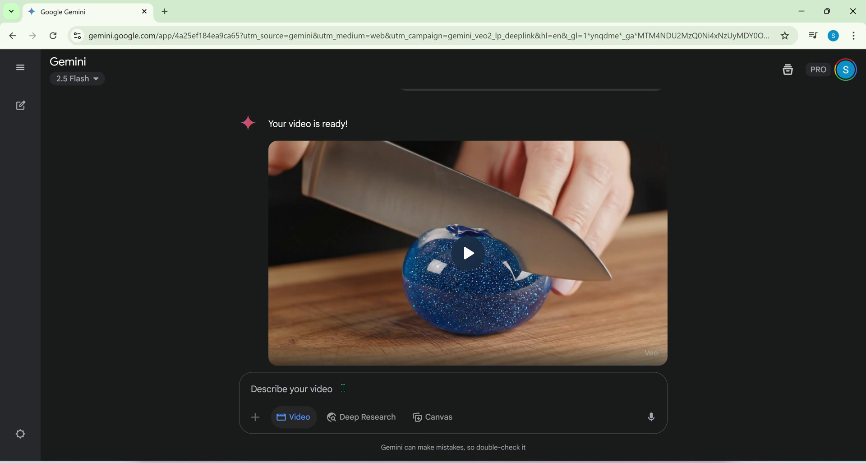
{"action": "key", "text": "ctrl+v"}
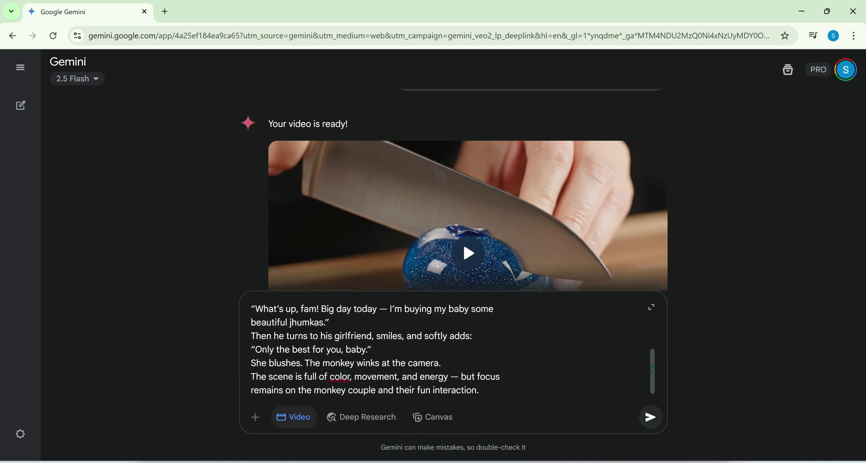
{"action": "scroll", "coordinate": [653, 368], "scroll_direction": "up", "scroll_amount": 5}
{"action": "scroll", "coordinate": [653, 369], "scroll_direction": "down", "scroll_amount": 5}
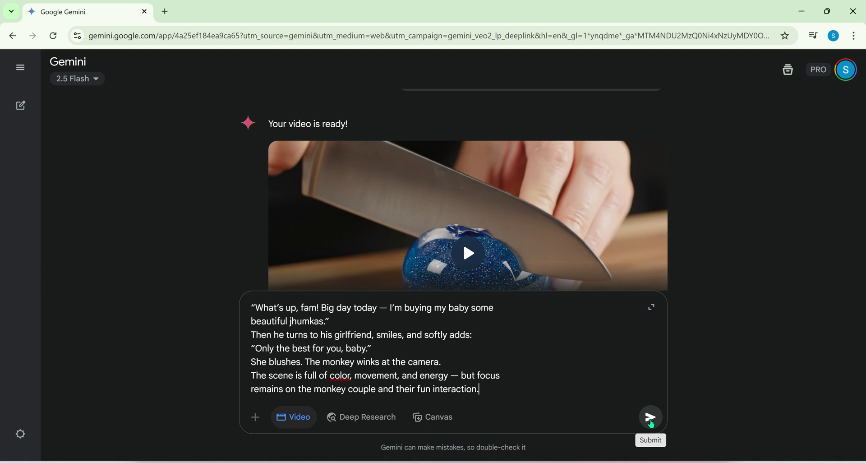
{"action": "left_click", "coordinate": [655, 423]}
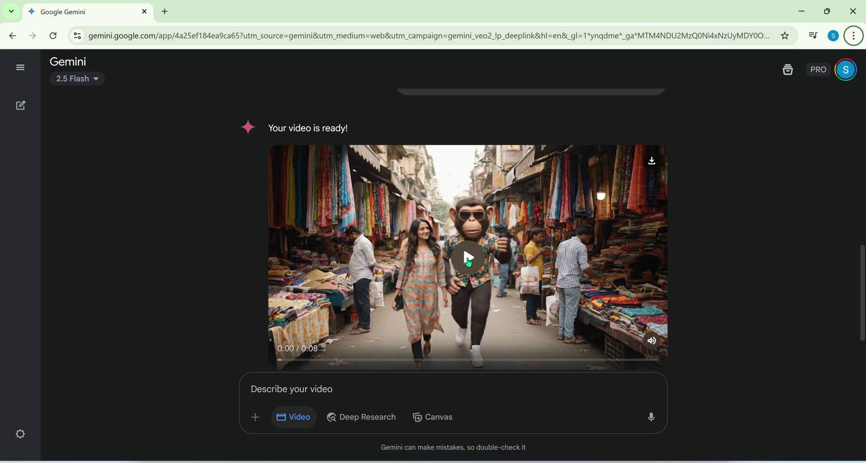
Step: Play the monkey vlog and download it as Monkey_Vlog_Jhumkas_for_Baby.mp4
{"action": "left_click", "coordinate": [486, 271]}
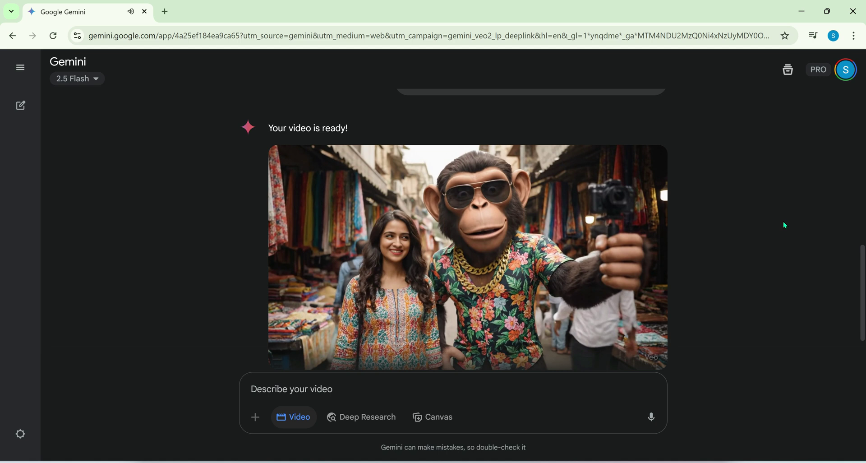
{"action": "left_click", "coordinate": [473, 265]}
{"action": "left_click", "coordinate": [652, 161]}
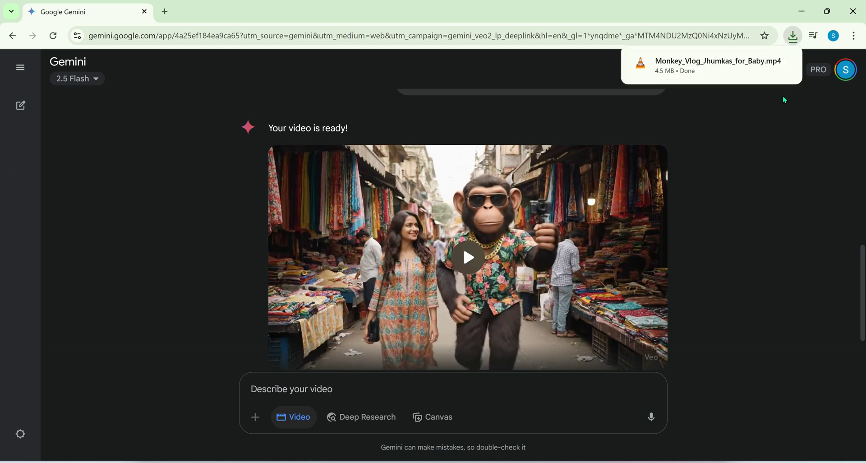
{"action": "scroll", "coordinate": [860, 256], "scroll_direction": "up", "scroll_amount": 1}
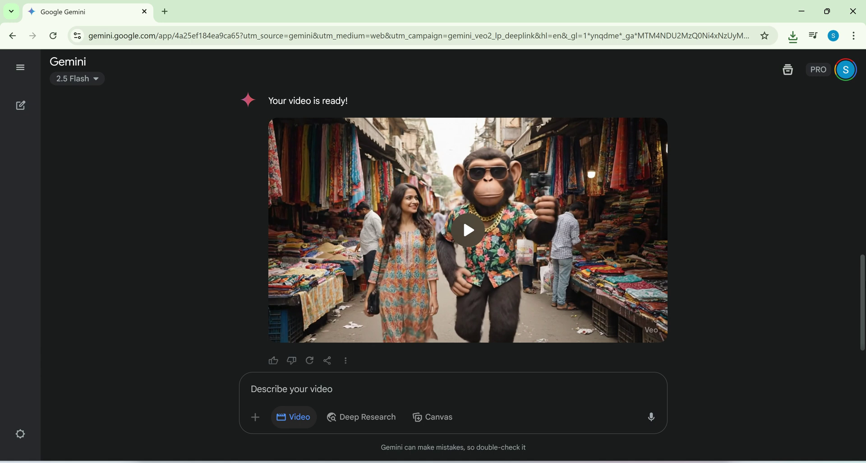
Step: Generate 'Old Mac Donald grooming a sheep in his farm. Disney pixar style 4k video' and play it
{"action": "left_click", "coordinate": [313, 390]}
{"action": "type", "text": "Old Mac Donald"}
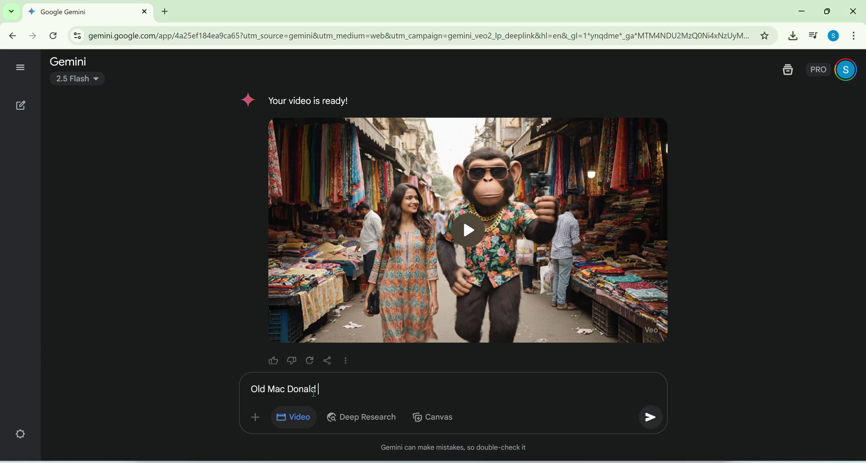
{"action": "type", "text": " grooming a sheep in his farm. D"}
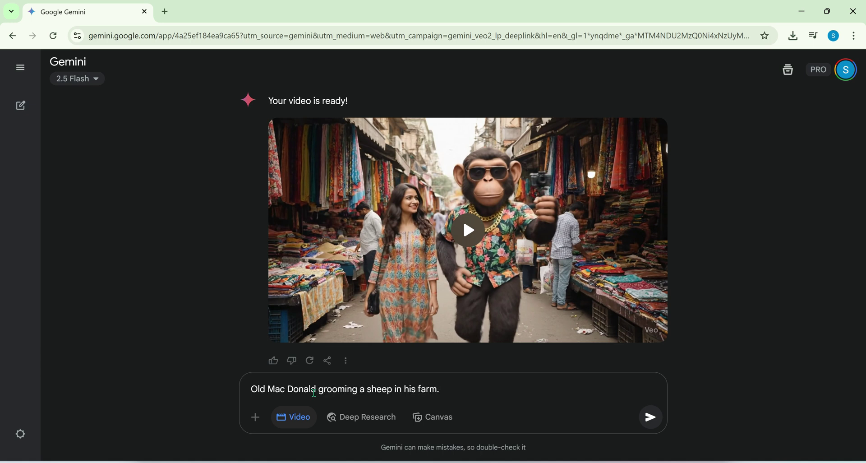
{"action": "type", "text": "isney pixar style 4k v"}
{"action": "type", "text": "ideo, 16:9"}
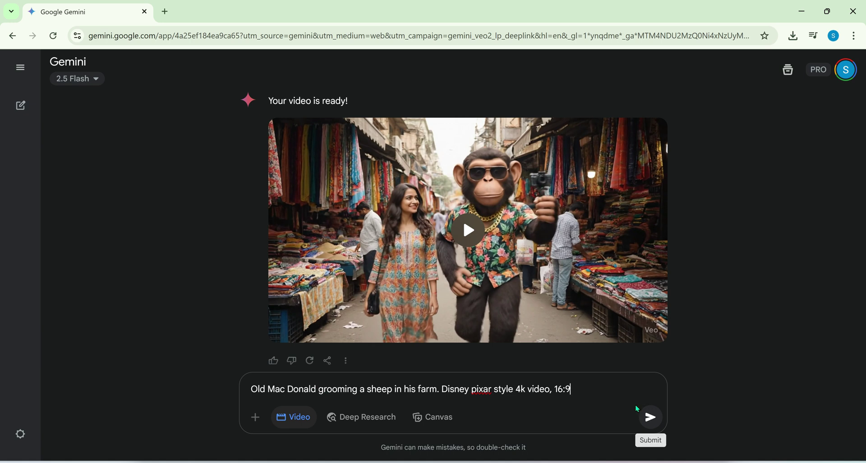
{"action": "left_click", "coordinate": [650, 416]}
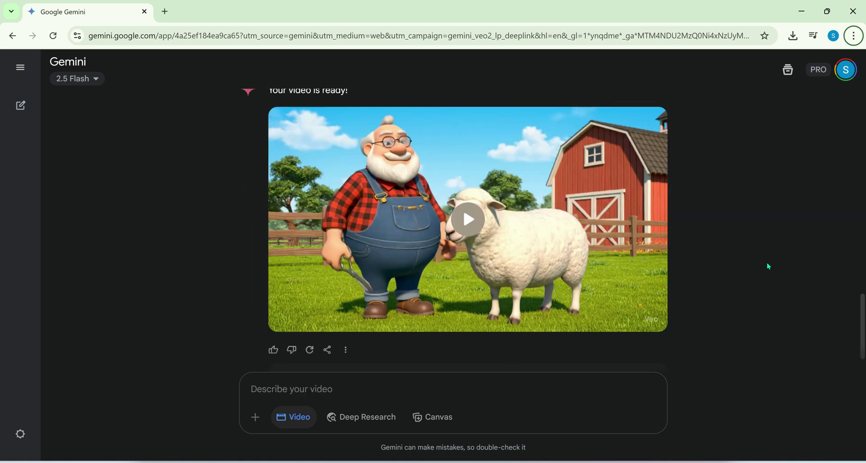
{"action": "left_click", "coordinate": [461, 218]}
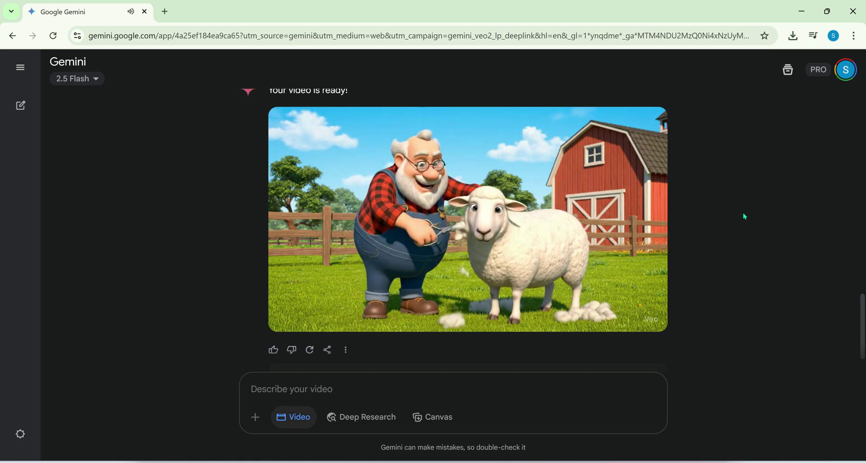
{"action": "left_click", "coordinate": [472, 228]}
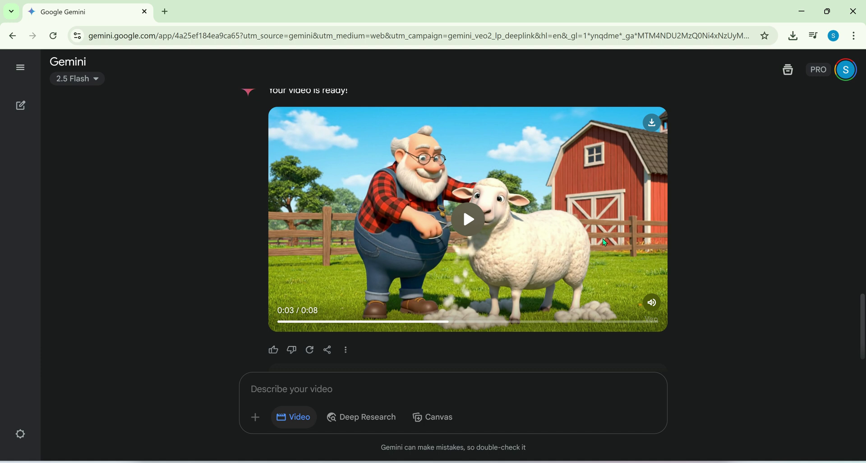
Step: Copy the glass apple prompt from Word, view Gemini's generation-limit notice, and open a new tab
{"action": "key", "text": "alt+Tab"}
{"action": "left_click", "coordinate": [738, 221]}
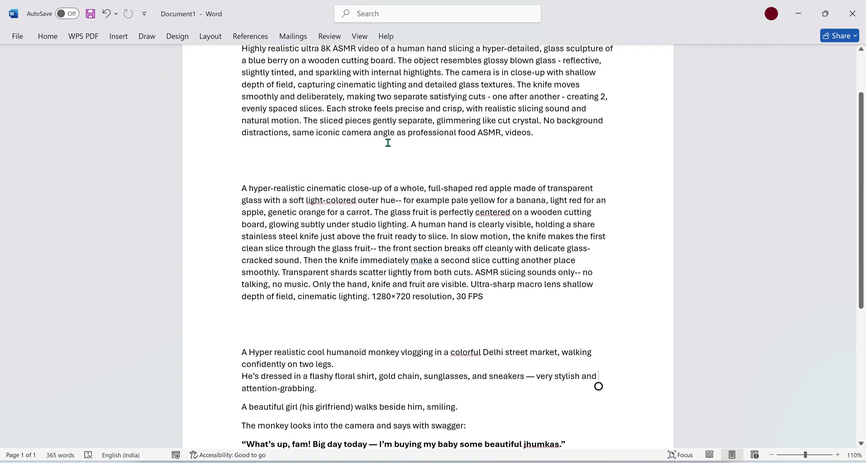
{"action": "left_click_drag", "start_coordinate": [239, 187], "coordinate": [488, 299]}
{"action": "left_click", "coordinate": [804, 10]}
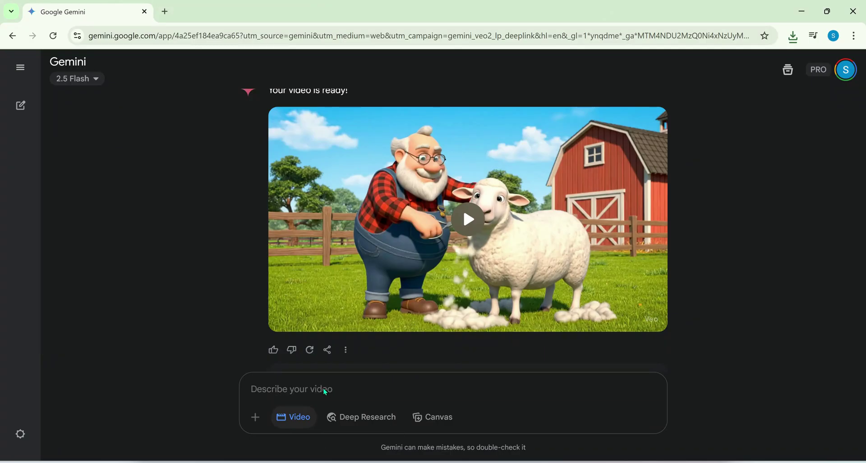
{"action": "scroll", "coordinate": [333, 390], "scroll_direction": "down", "scroll_amount": 1}
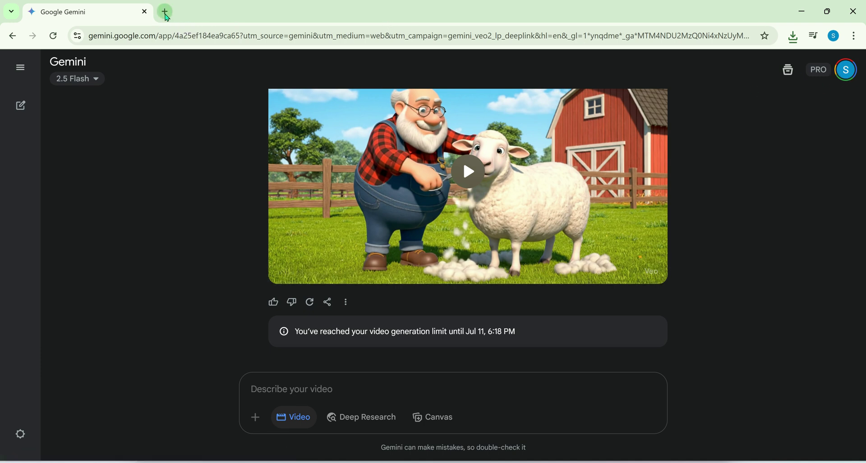
{"action": "left_click", "coordinate": [164, 11]}
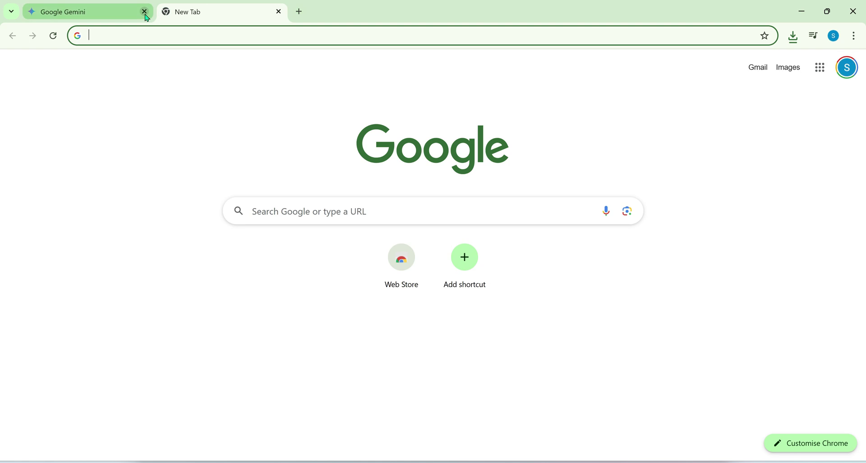
{"action": "mouse_move", "coordinate": [88, 12]}
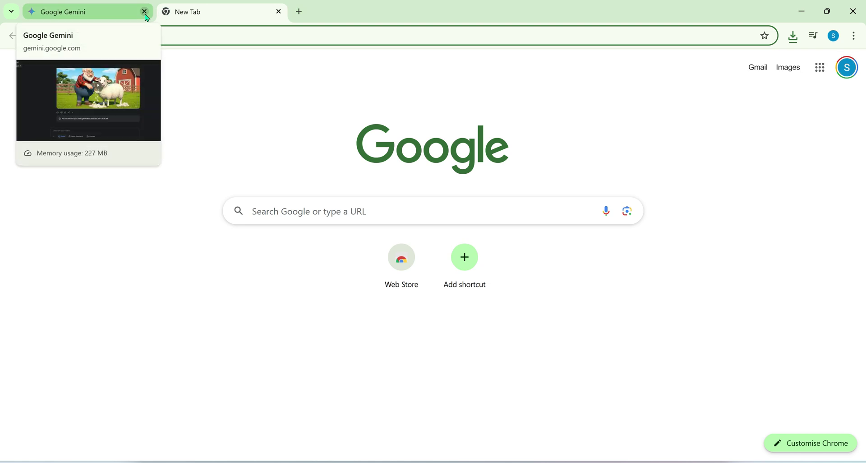
Step: Close the Gemini tab, search Google for 'vids', and open the Google Vids product page
{"action": "left_click", "coordinate": [145, 12]}
{"action": "left_click", "coordinate": [306, 211]}
{"action": "type", "text": "vids"}
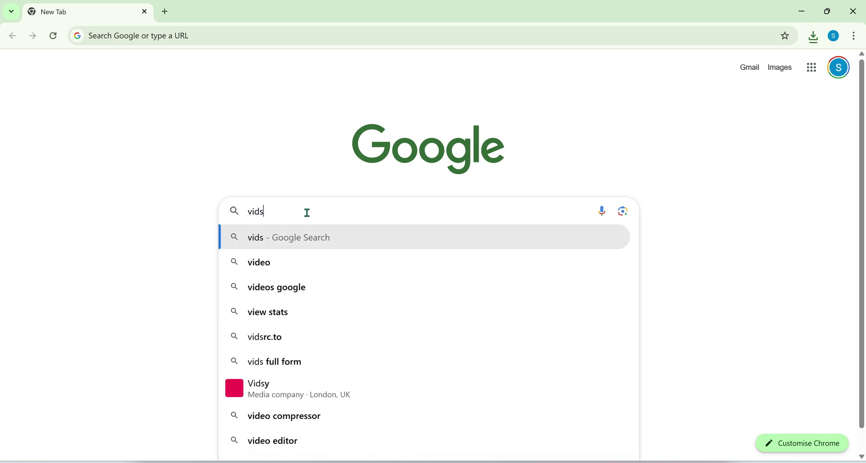
{"action": "key", "text": "Return"}
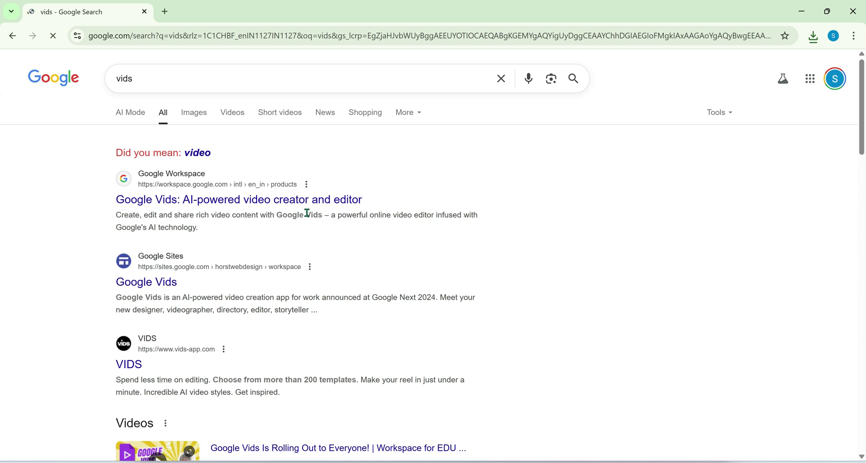
{"action": "left_click", "coordinate": [206, 203]}
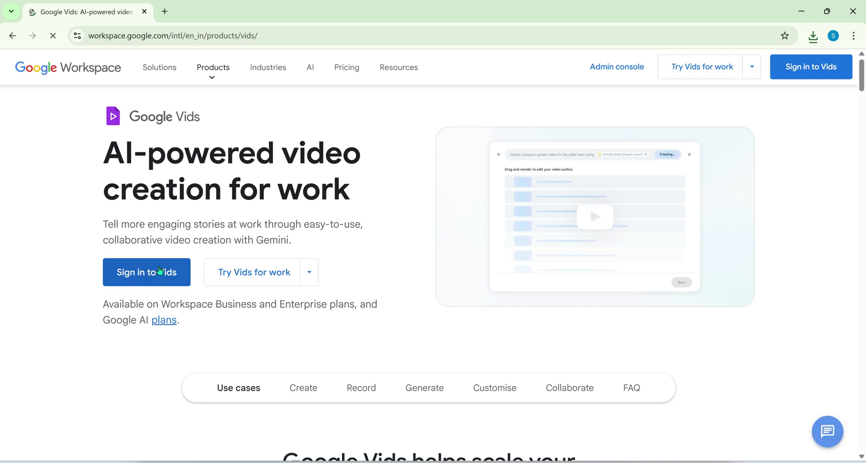
Step: Sign in to Google Vids with the existing account, dismiss the welcome dialogs, and open Generate
{"action": "left_click", "coordinate": [163, 271]}
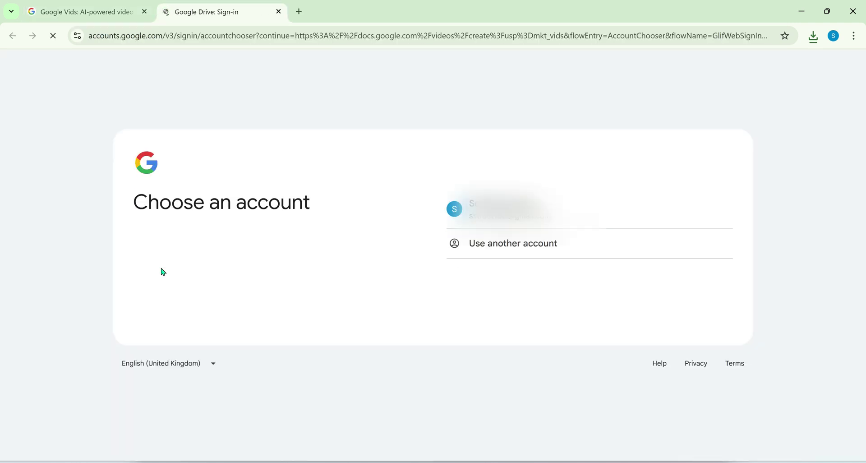
{"action": "left_click", "coordinate": [505, 208]}
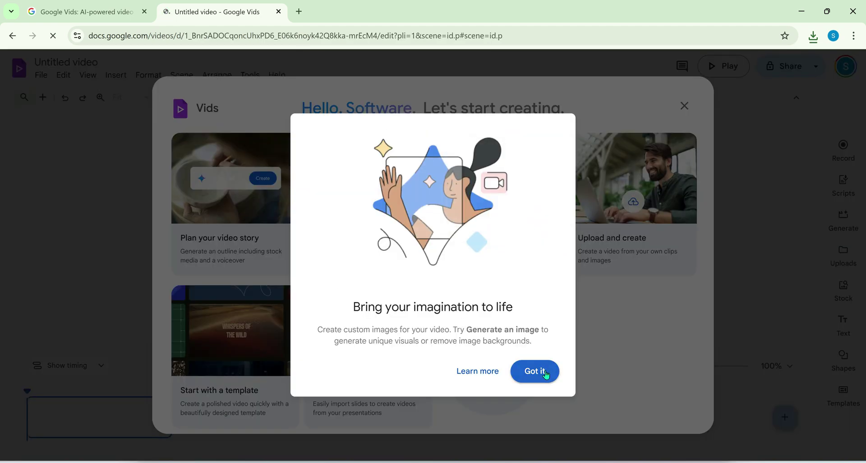
{"action": "left_click", "coordinate": [545, 371]}
{"action": "left_click", "coordinate": [684, 105]}
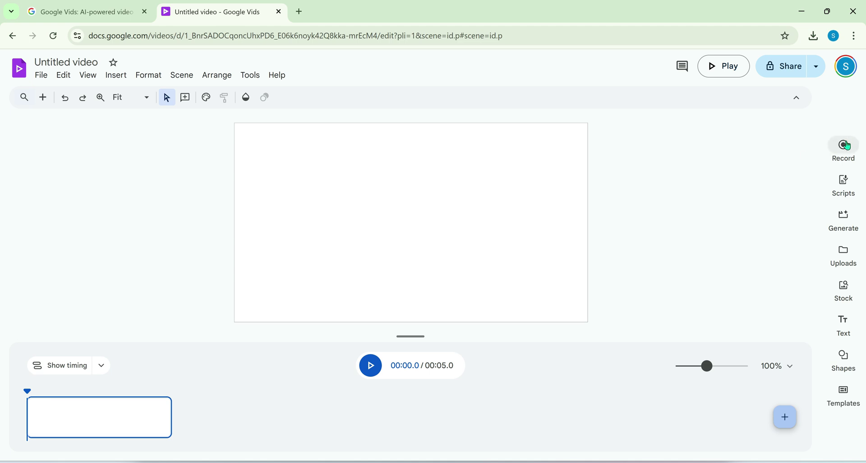
{"action": "left_click", "coordinate": [848, 226]}
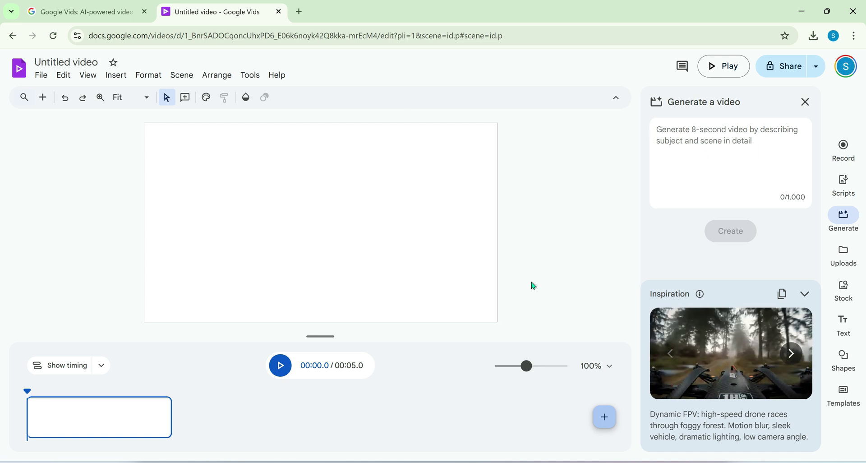
Step: Generate the glass apple slicing clip from the pasted prompt, insert it, and preview it
{"action": "left_click", "coordinate": [714, 169]}
{"action": "key", "text": "ctrl+v"}
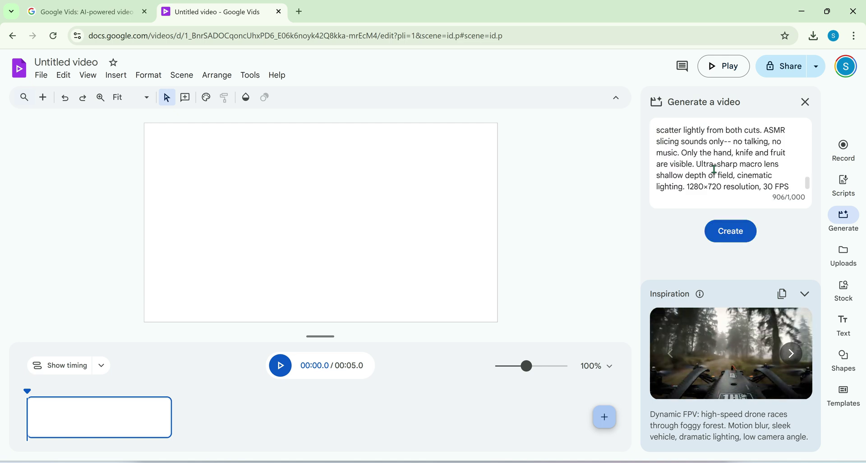
{"action": "left_click", "coordinate": [738, 234]}
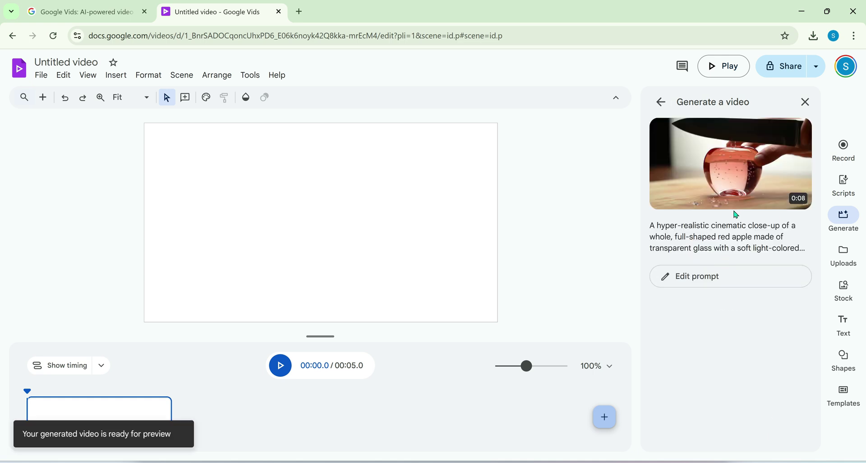
{"action": "left_click", "coordinate": [707, 197]}
{"action": "left_click_drag", "start_coordinate": [95, 389], "coordinate": [32, 390]}
{"action": "left_click", "coordinate": [280, 365]}
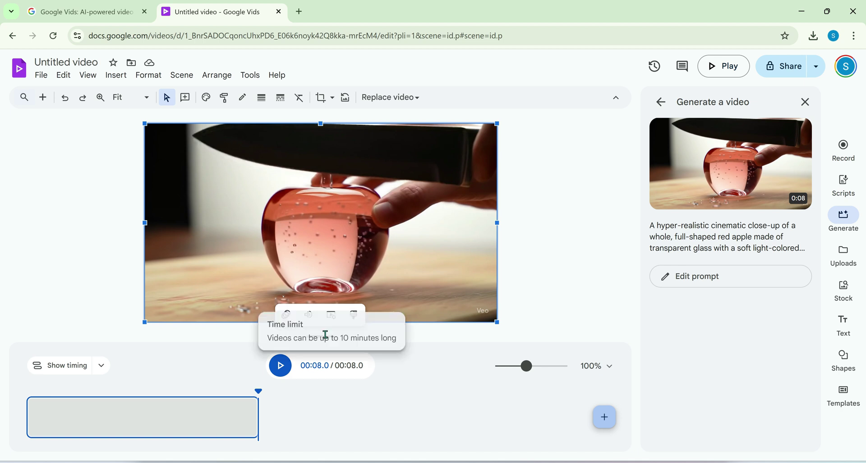
Step: Review the clip's sound and trim settings, then return to the generation panel
{"action": "left_click", "coordinate": [308, 315]}
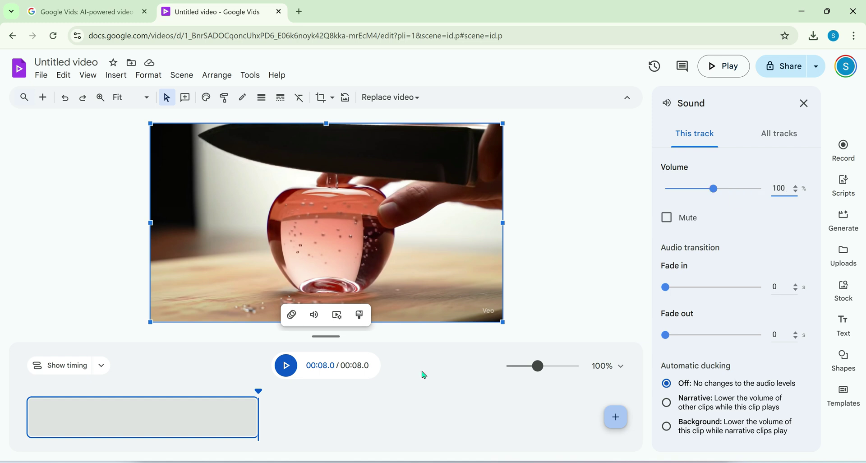
{"action": "left_click", "coordinate": [336, 315]}
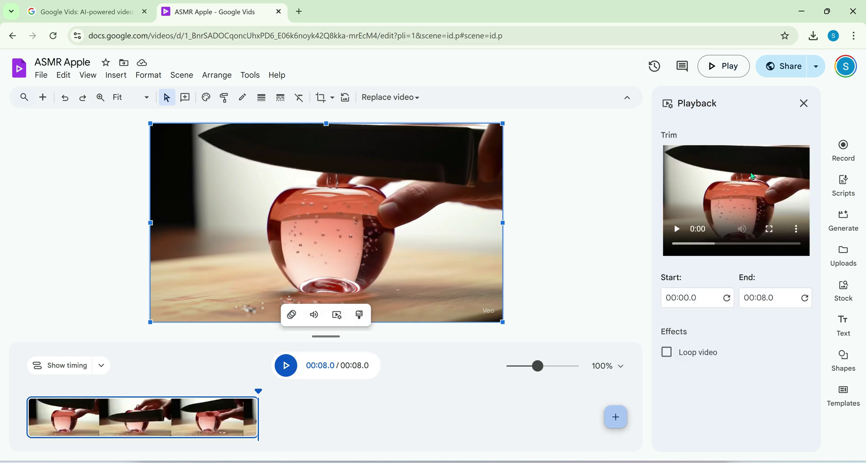
{"action": "left_click", "coordinate": [843, 219]}
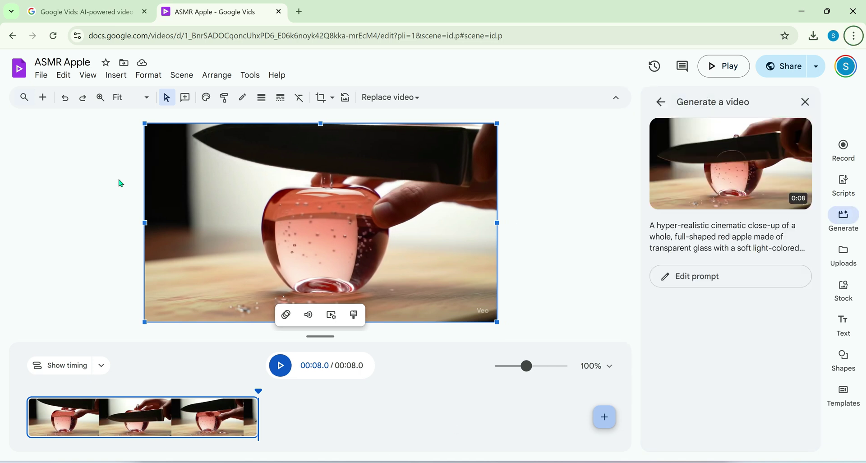
Step: Download the ASMR Apple video as an MP4 and begin editing its prompt
{"action": "left_click", "coordinate": [41, 76]}
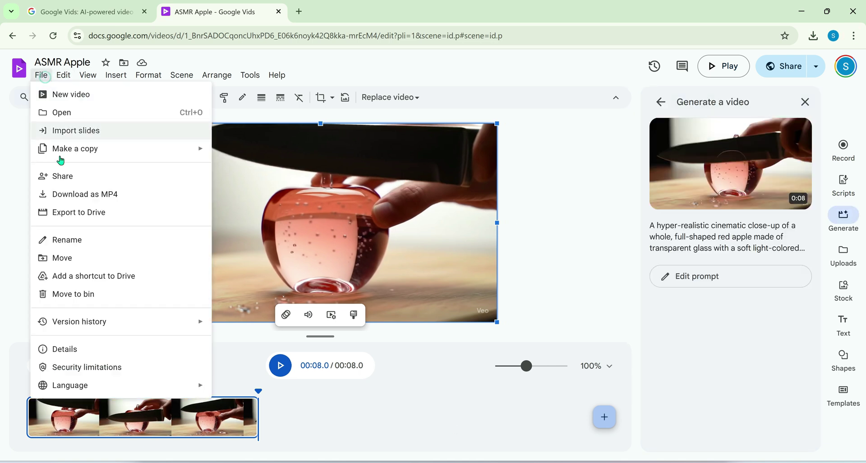
{"action": "left_click", "coordinate": [113, 195]}
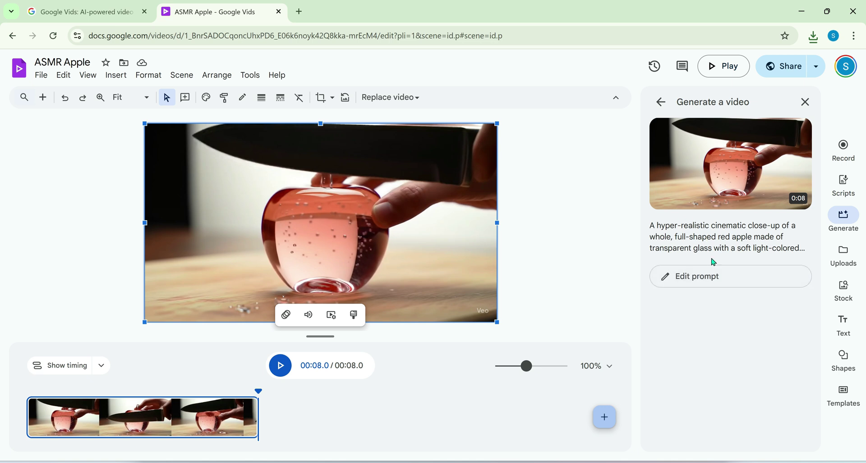
{"action": "left_click", "coordinate": [715, 280]}
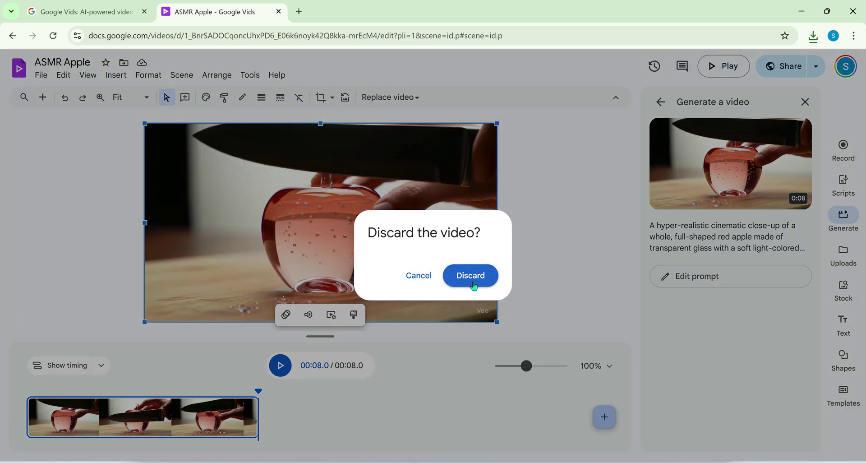
Step: Discard the glass apple clip and generate a cartoon Snow White jungle video from a new prompt
{"action": "left_click", "coordinate": [477, 279]}
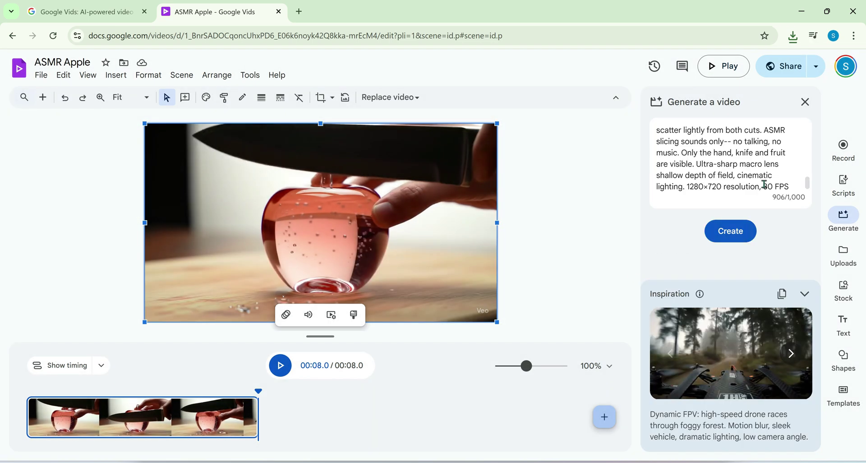
{"action": "left_click_drag", "start_coordinate": [794, 186], "coordinate": [655, 128]}
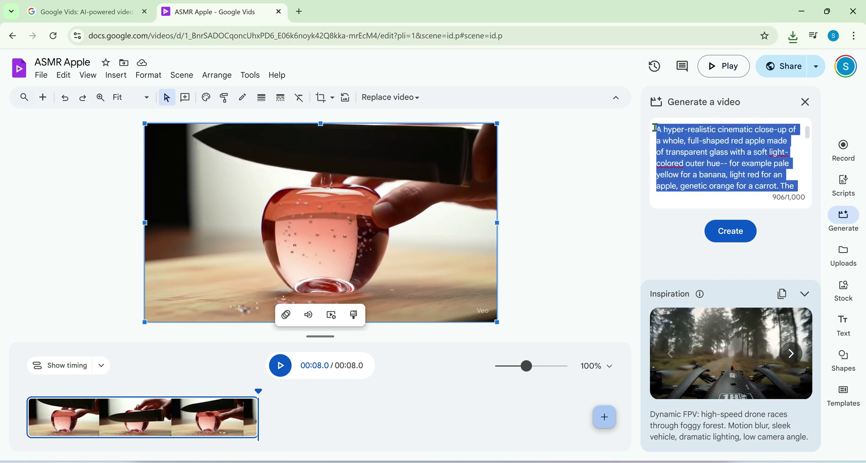
{"action": "key", "text": "BackSpace"}
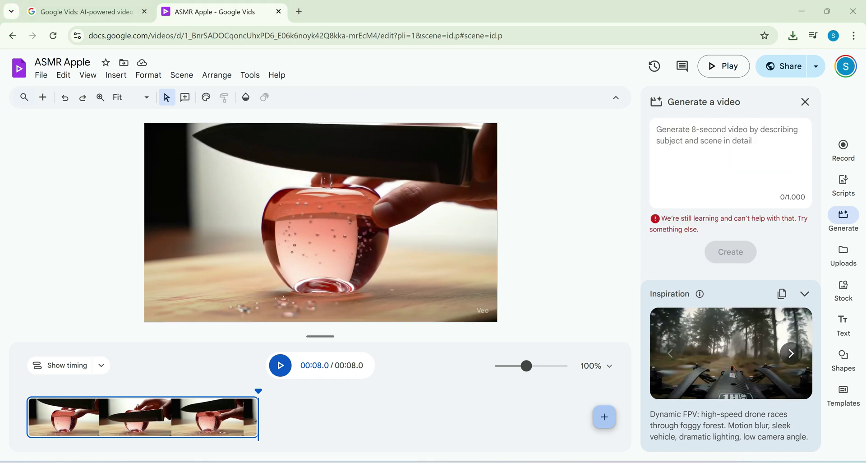
{"action": "type", "text": "Snow white walking in jungle, finds an apple, picks it up. D"}
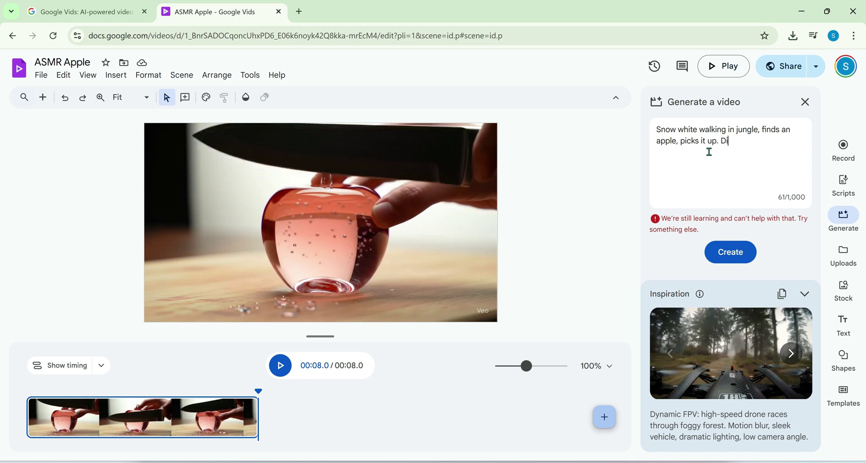
{"action": "key", "text": "BackSpace"}
{"action": "type", "text": "Cartoon style."}
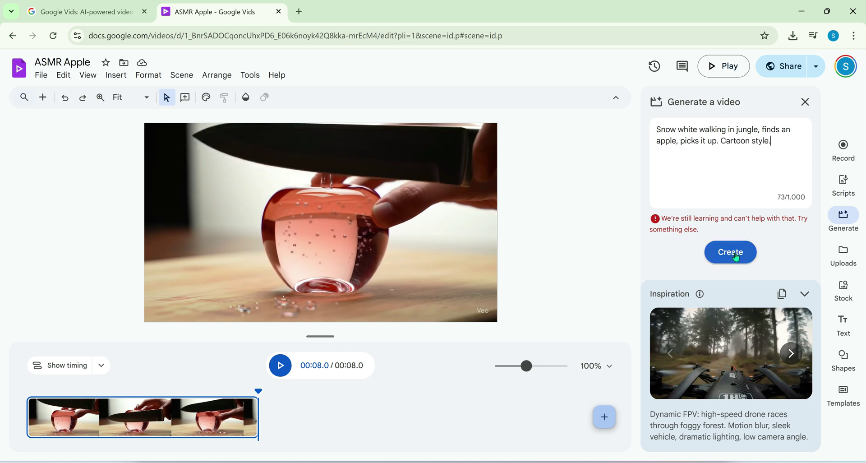
{"action": "left_click", "coordinate": [730, 252]}
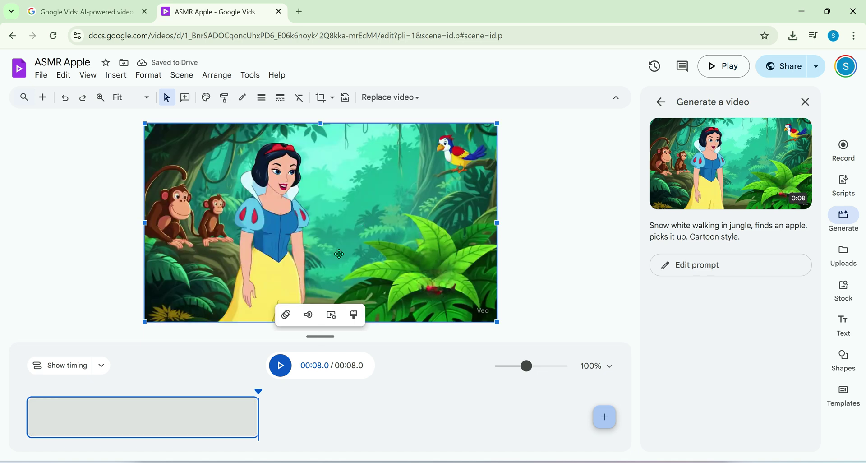
Step: Play the Snow White apple clip, then download it as an MP4
{"action": "left_click", "coordinate": [280, 365]}
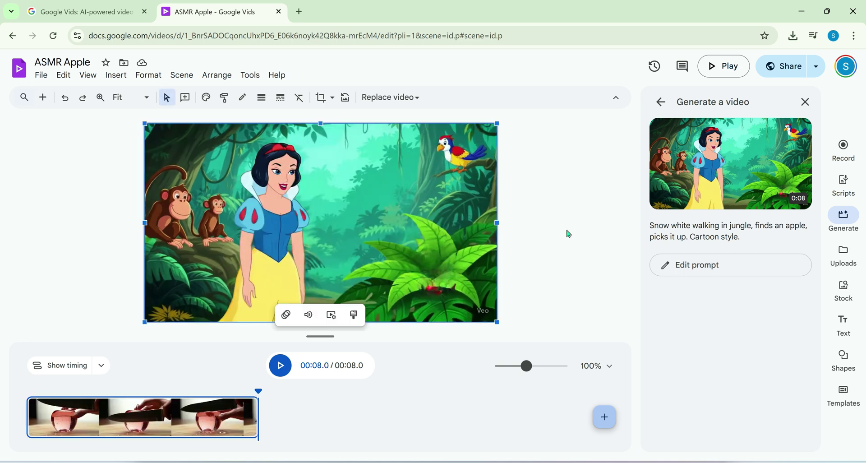
{"action": "left_click", "coordinate": [41, 75]}
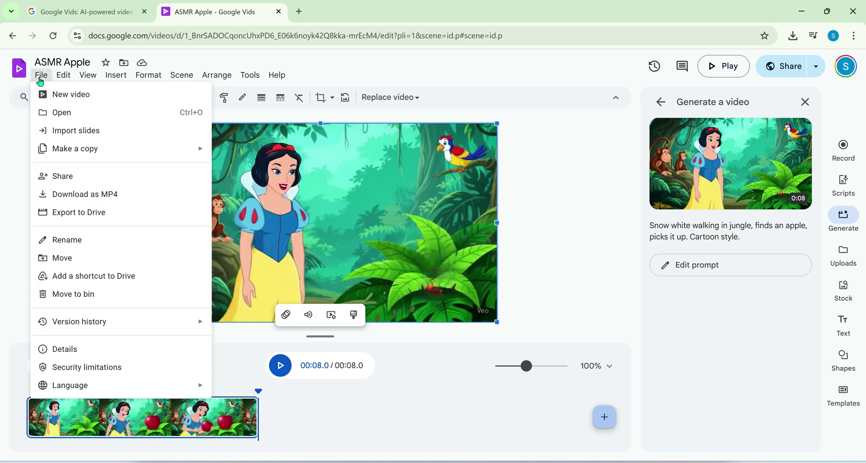
{"action": "left_click", "coordinate": [100, 195]}
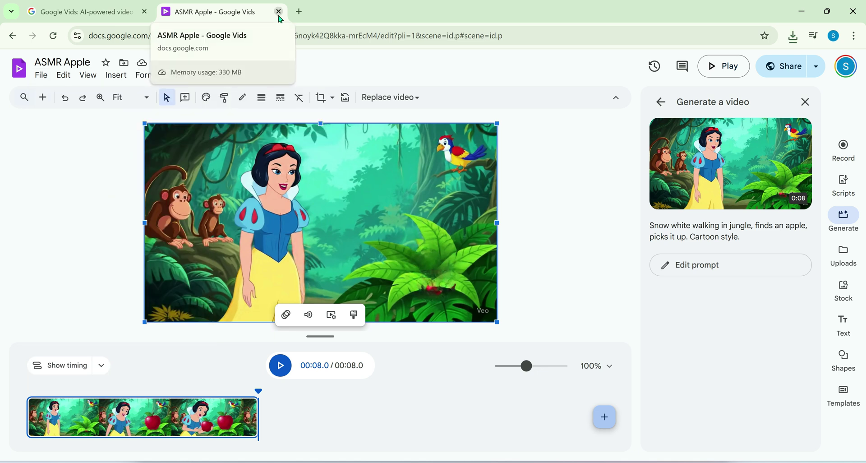
Step: Close the ASMR Apple tab and create a new Google Vids video from Google Drive
{"action": "left_click", "coordinate": [278, 12]}
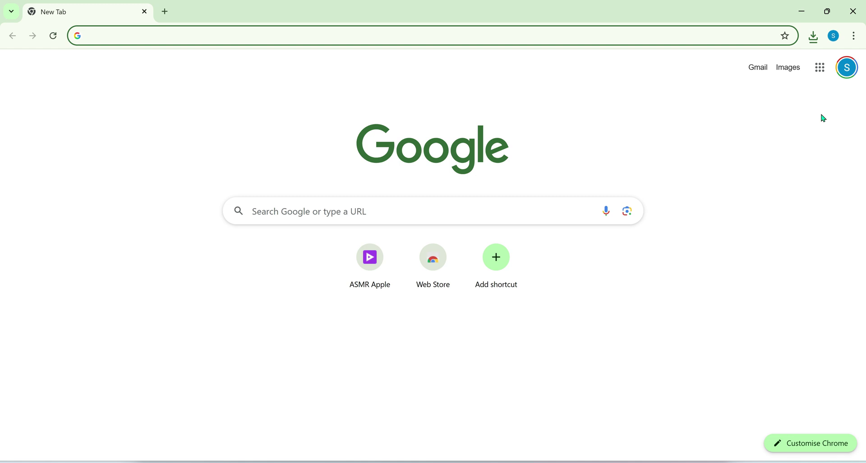
{"action": "left_click", "coordinate": [820, 75]}
{"action": "left_click", "coordinate": [765, 139]}
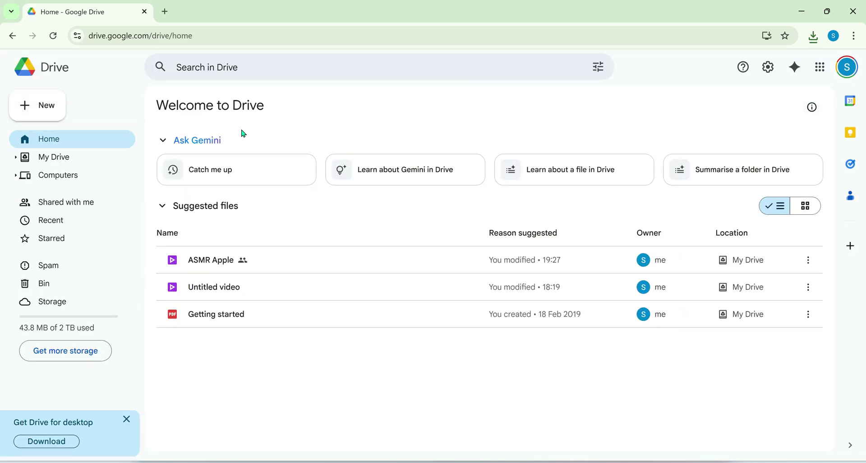
{"action": "left_click", "coordinate": [47, 114]}
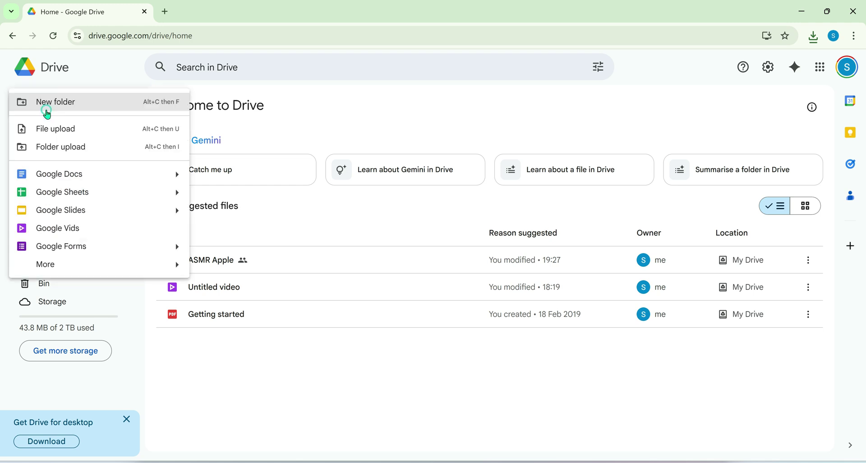
{"action": "left_click", "coordinate": [77, 228]}
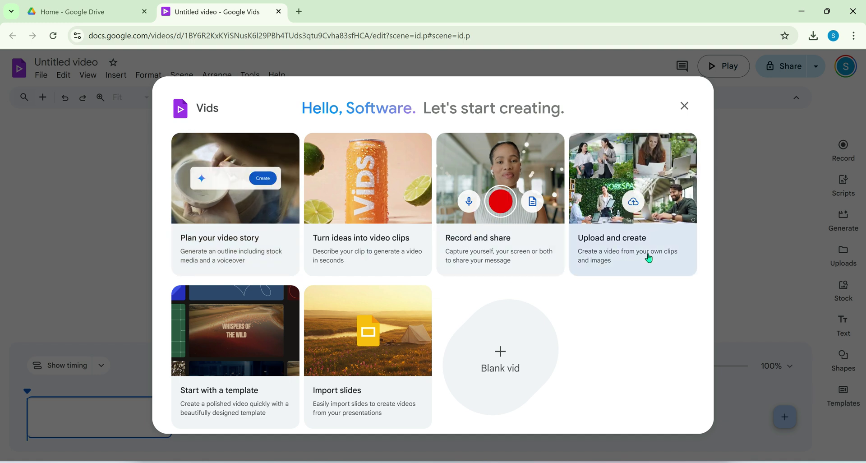
Step: Dismiss the welcome and Veo 3 popups and zoom the timeline to 180%
{"action": "left_click", "coordinate": [684, 106]}
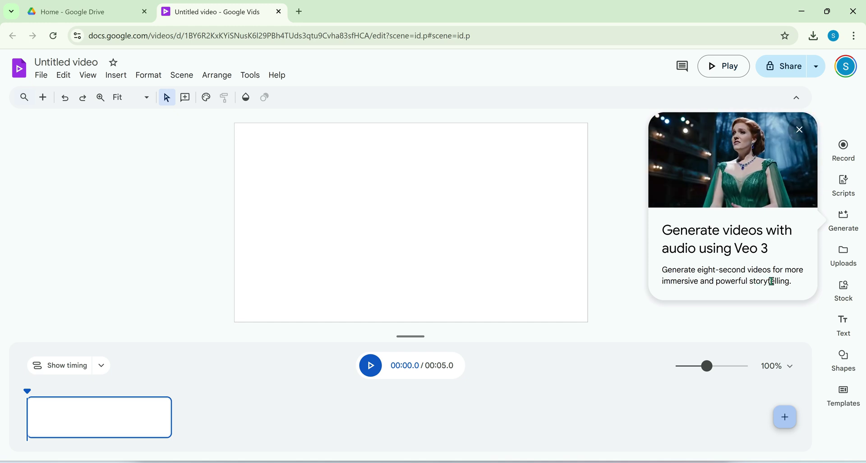
{"action": "left_click", "coordinate": [798, 129]}
{"action": "left_click_drag", "start_coordinate": [707, 366], "coordinate": [725, 366]}
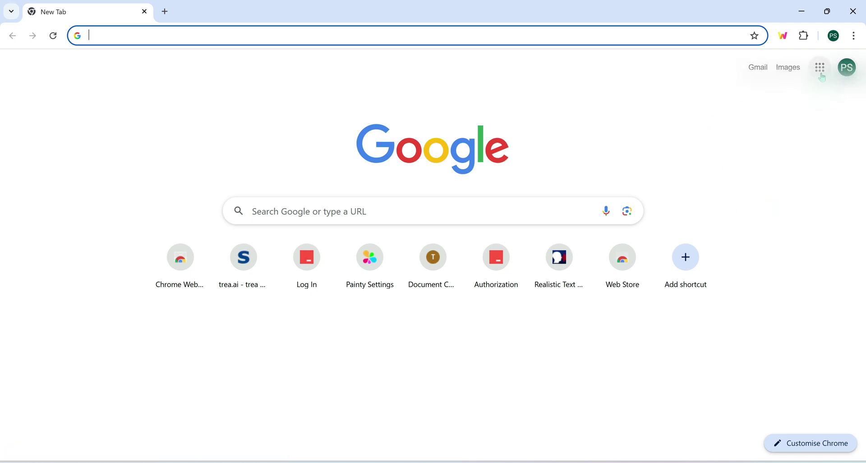
Step: Open Google Drive in the second account and check its New menu, which lacks Google Vids
{"action": "left_click", "coordinate": [820, 71]}
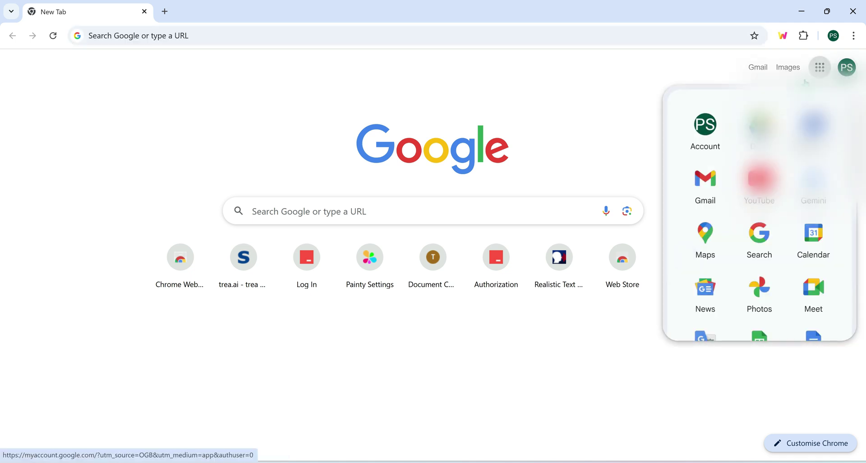
{"action": "left_click", "coordinate": [760, 141]}
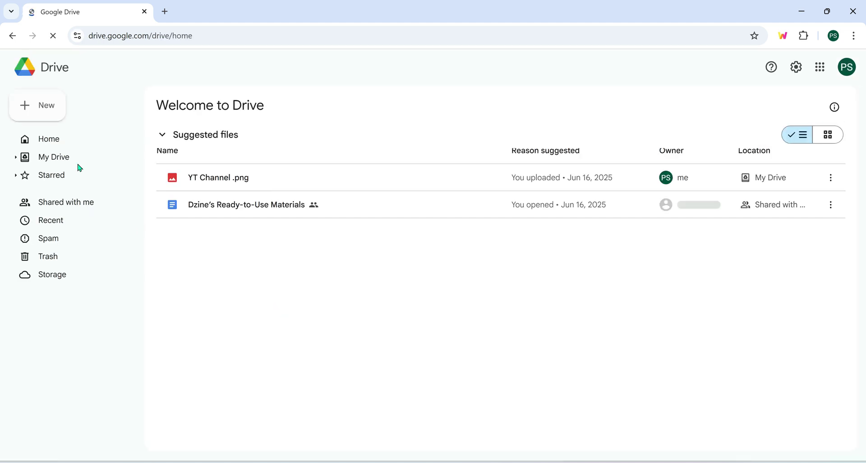
{"action": "left_click", "coordinate": [48, 107]}
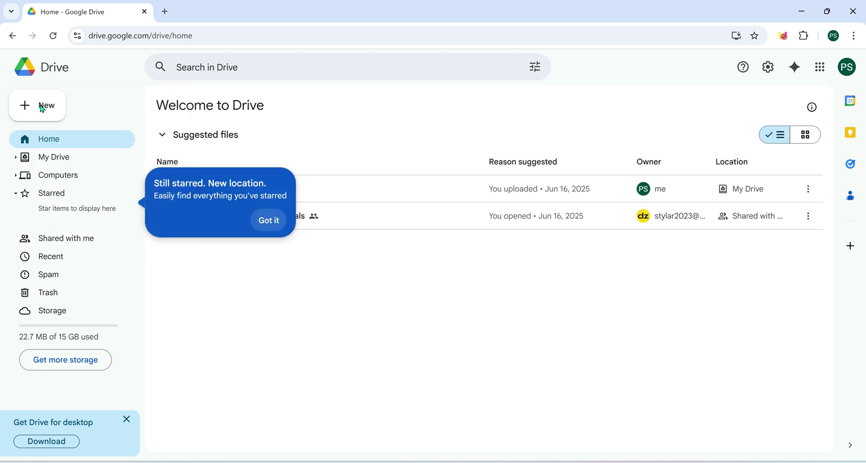
{"action": "left_click", "coordinate": [42, 109]}
{"action": "left_click", "coordinate": [44, 109]}
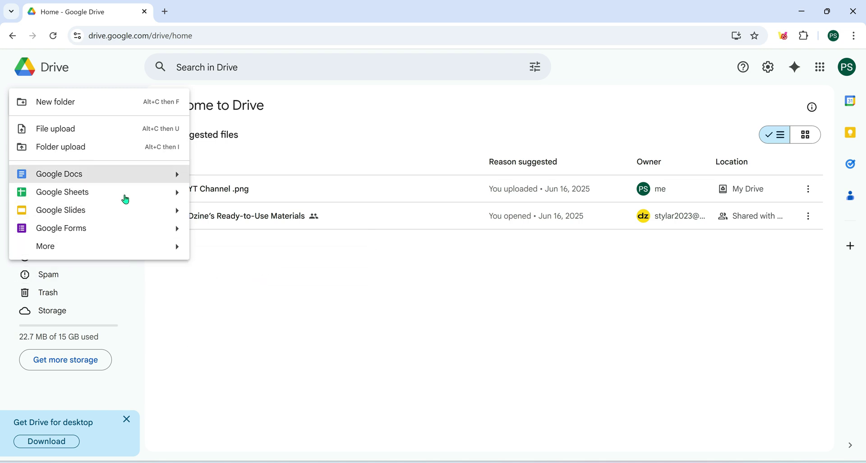
{"action": "left_click", "coordinate": [250, 351]}
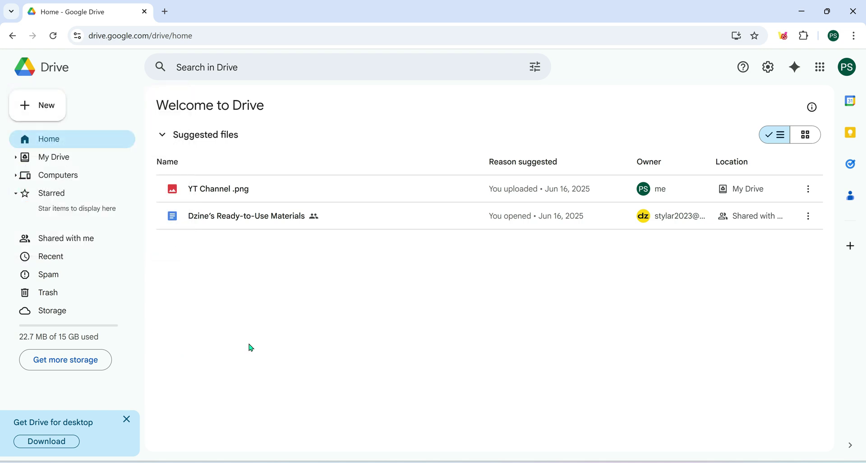
{"action": "left_click", "coordinate": [853, 14]}
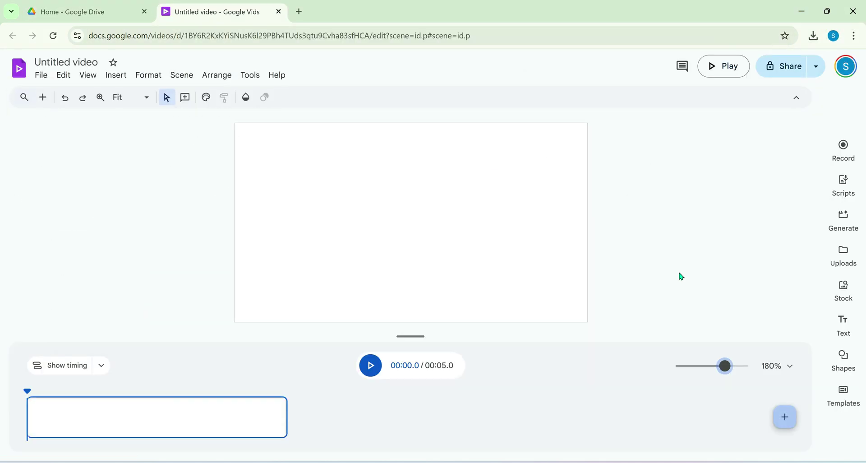